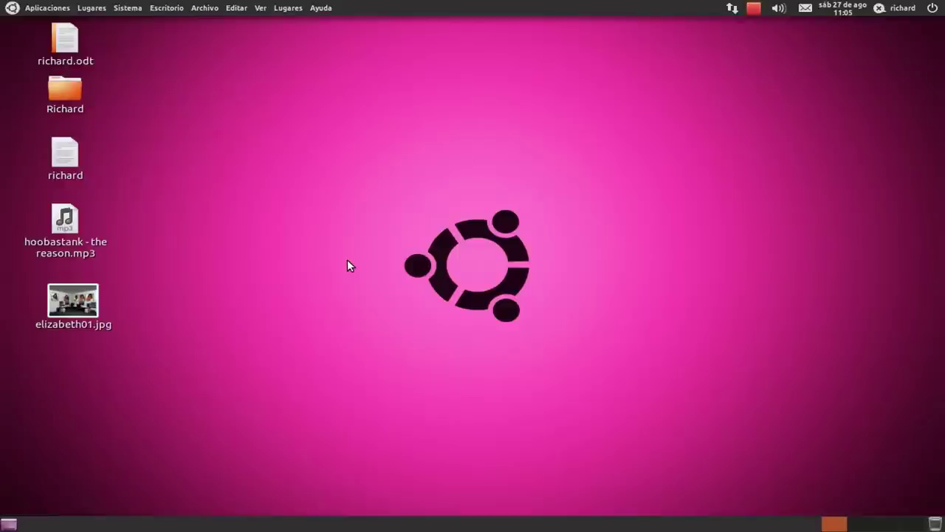
Step: Open the Richard folder on the desktop to check its contents, and close it again
click(68, 56)
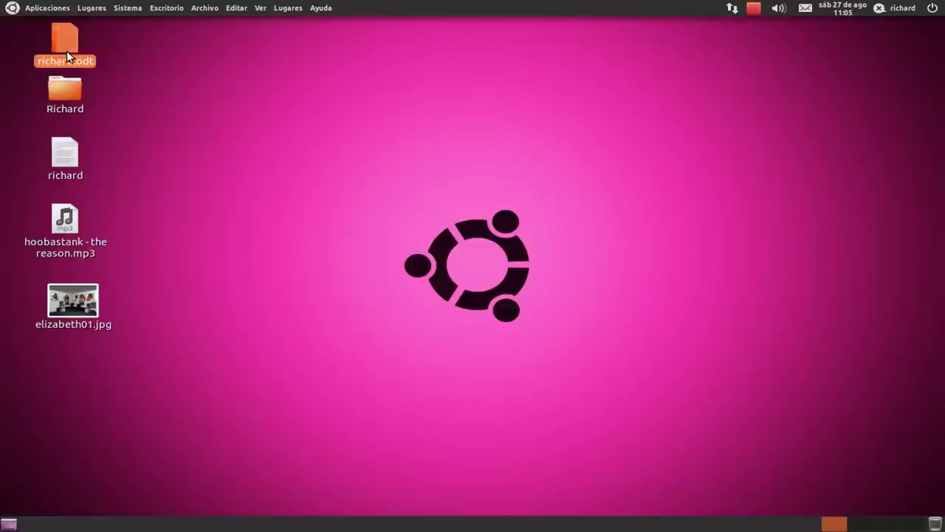
click(69, 90)
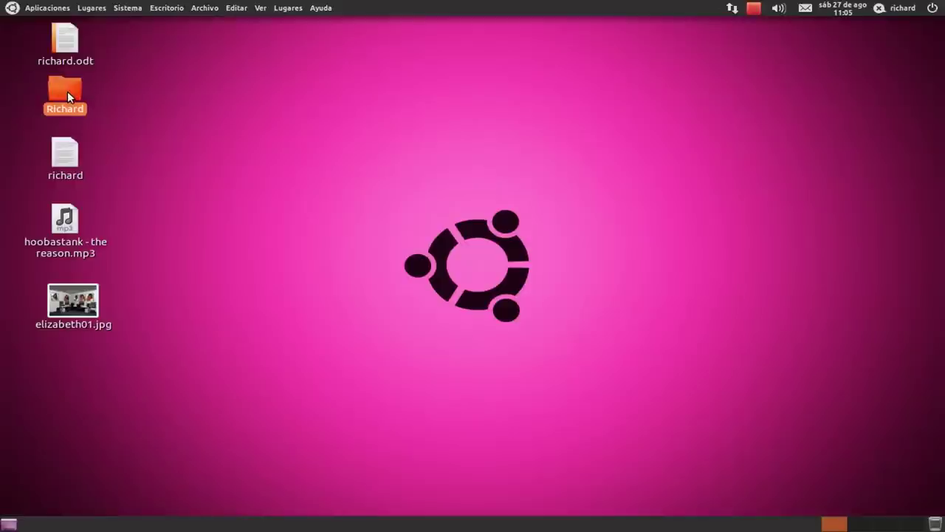
double_click(67, 91)
click(174, 69)
Step: Preview the desktop files richard.odt, elizabeth01.jpg and hoobastank - the reason.mp3, and close the preview
click(64, 54)
key(space)
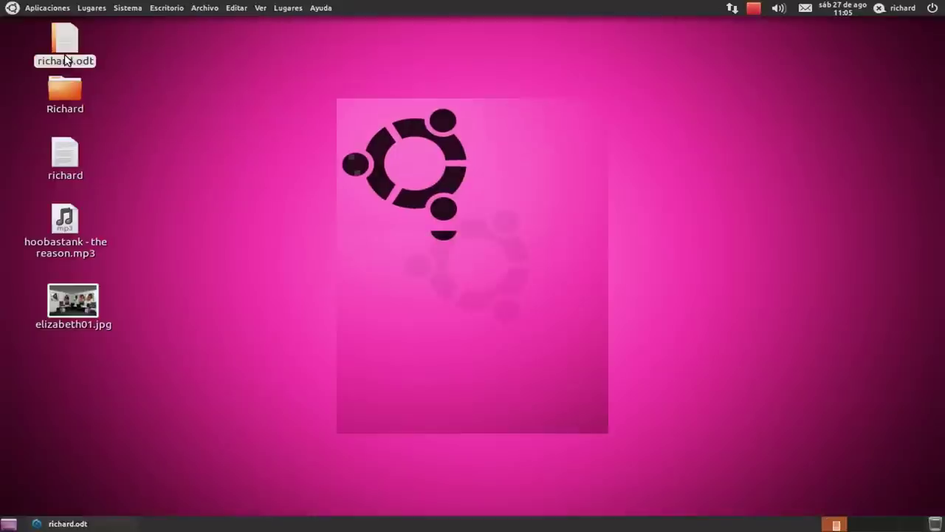
key(Right)
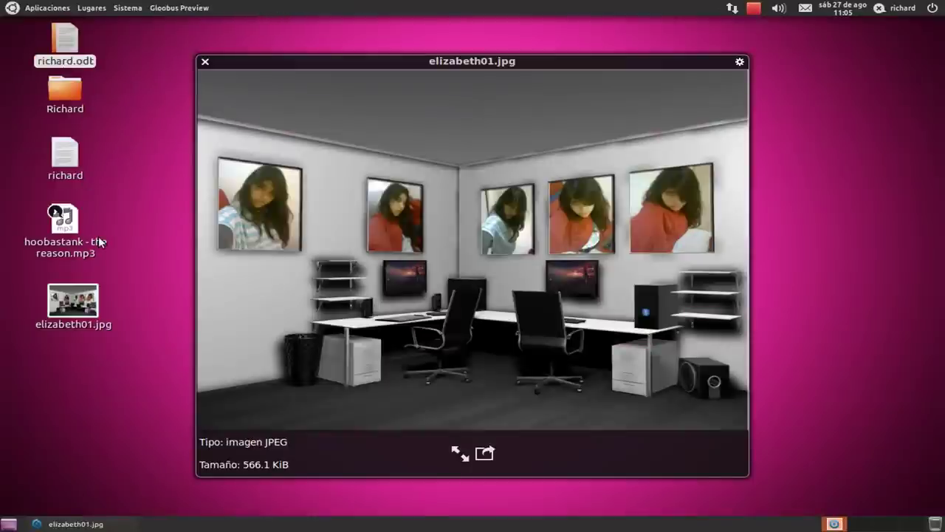
key(Left)
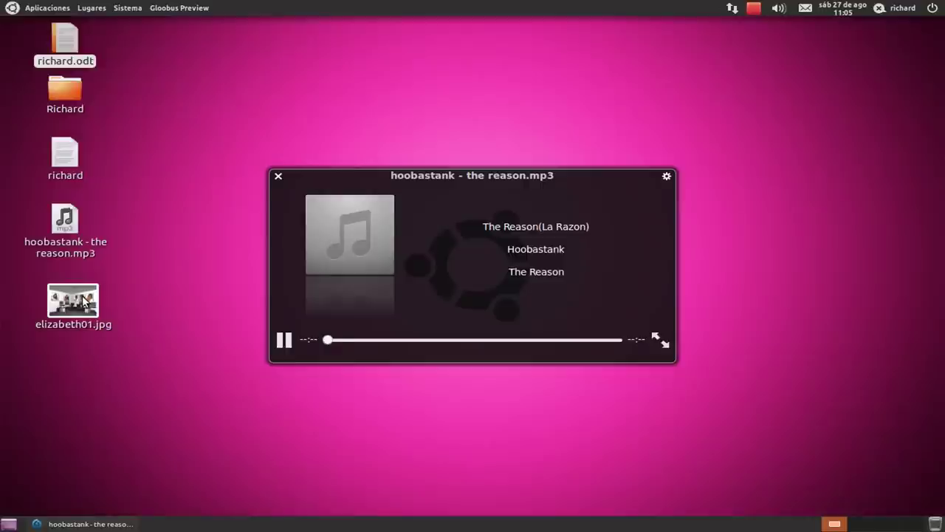
click(278, 177)
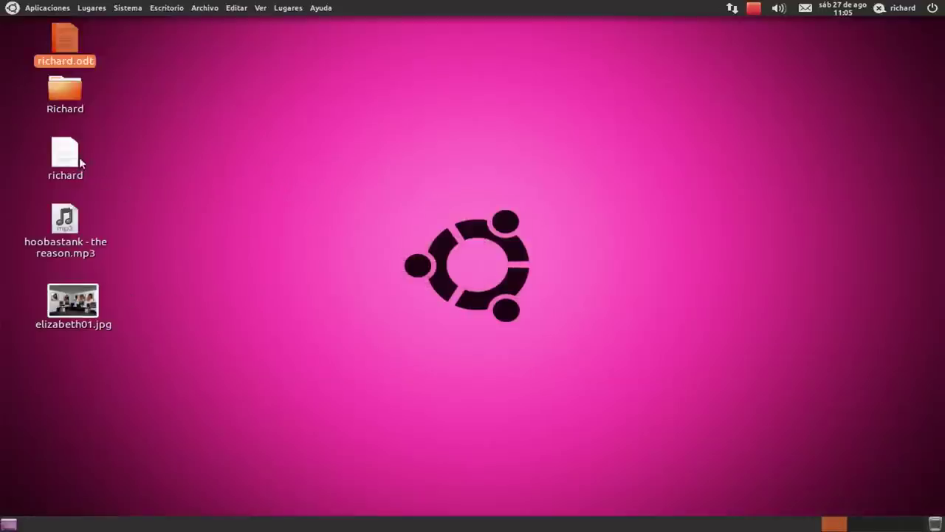
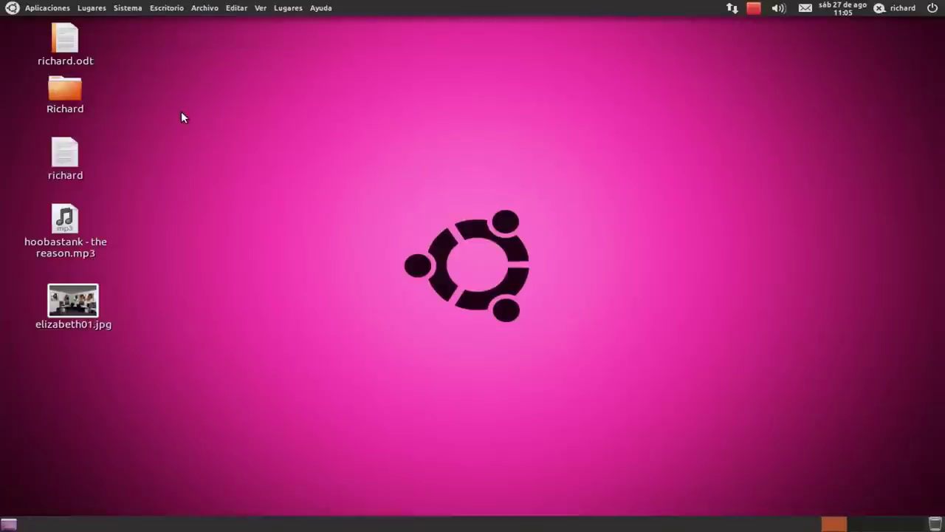
Step: Rename the desktop document richard.odt as .richard.odt to hide it
right_click(77, 52)
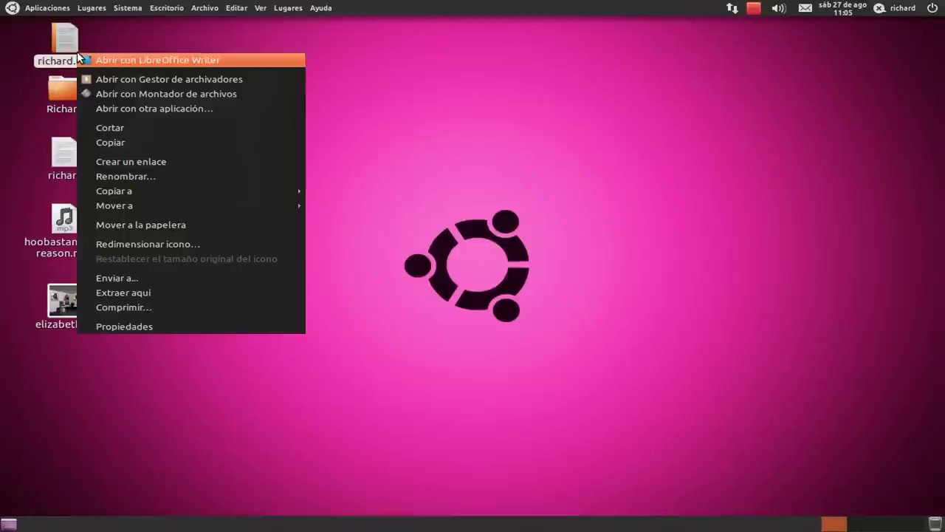
click(180, 179)
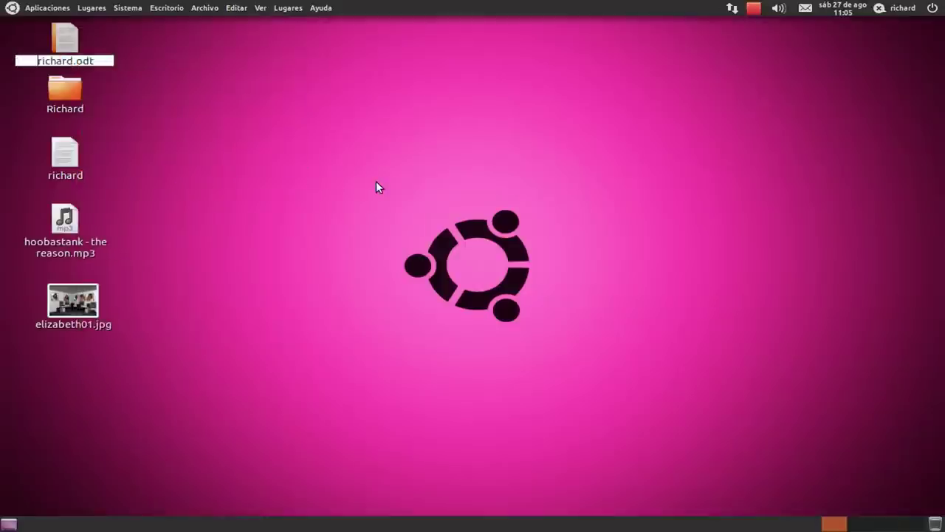
text(.)
key(Return)
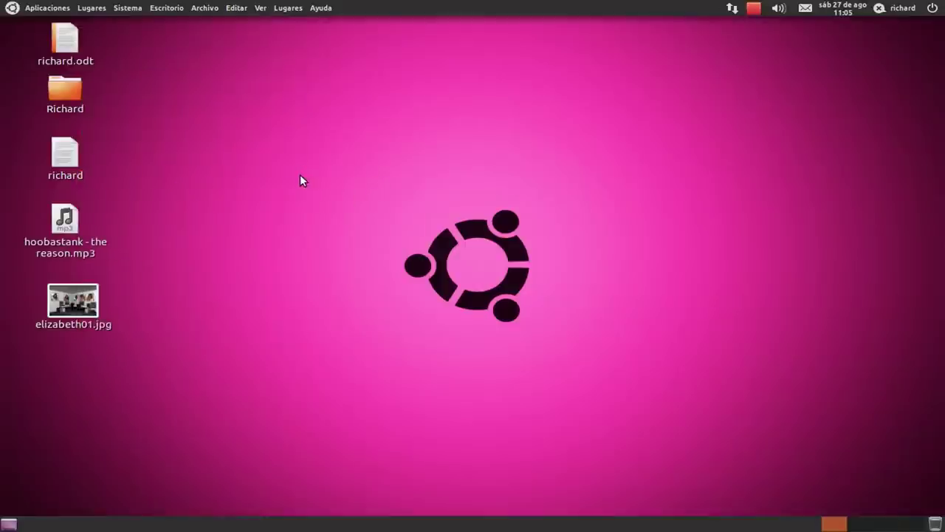
Step: Hide the Richard folder on the desktop by renaming it as .Richard
right_click(50, 96)
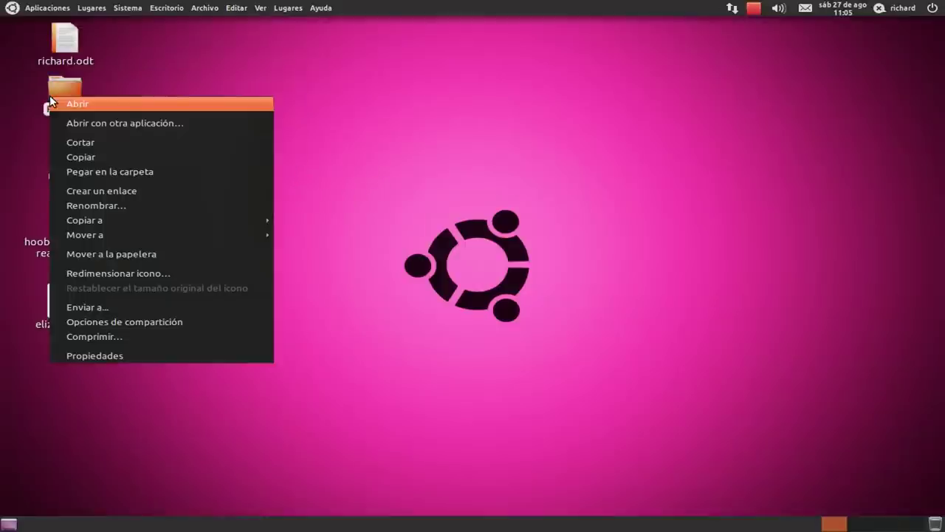
click(123, 209)
key(Home)
key(Return)
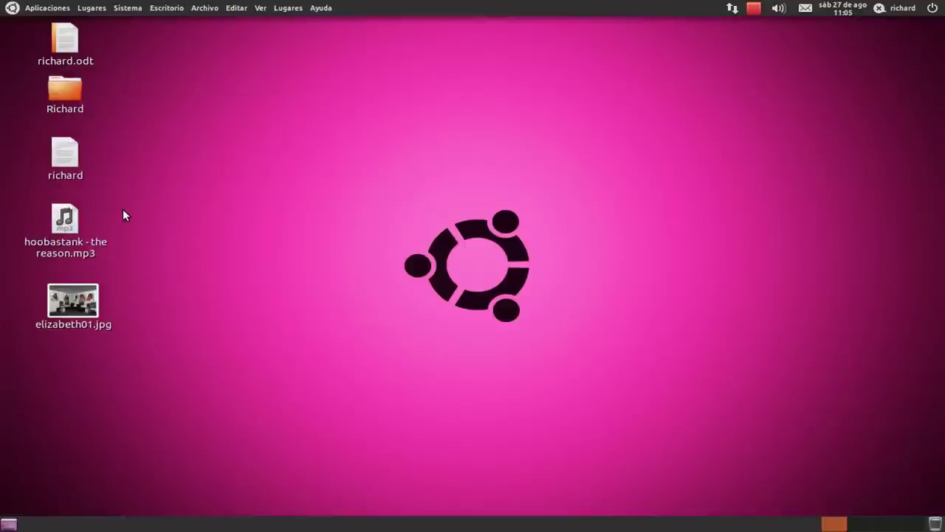
Step: Rename the plain text file richard on the desktop as .richard
right_click(65, 143)
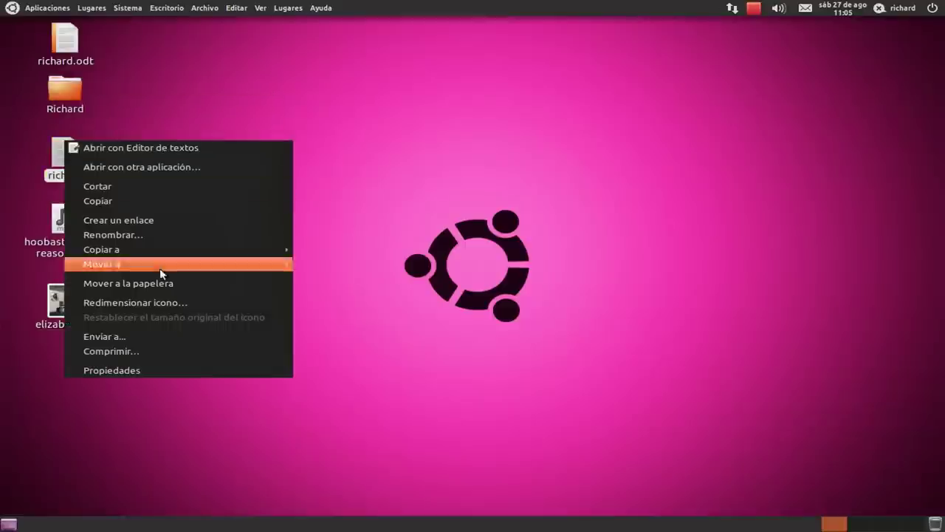
click(128, 236)
key(Home)
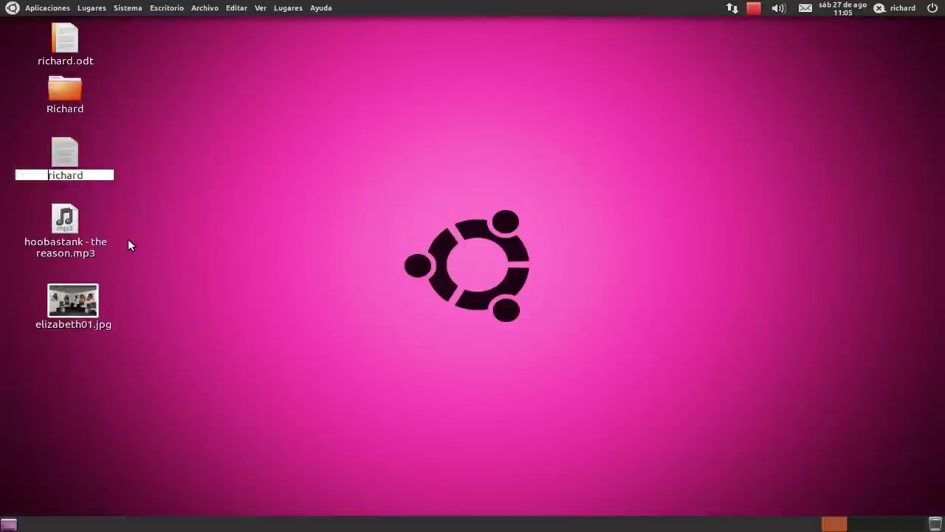
text(.)
drag(153, 219, 67, 240)
Step: Rename the desktop song hoobastank - the reason.mp3 as .hoobastank - the reason.mp3
right_click(66, 237)
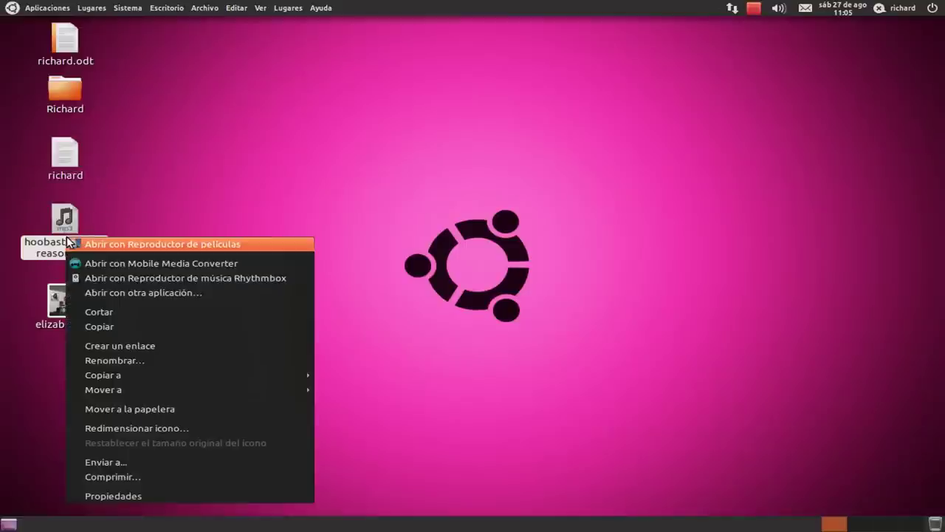
click(130, 359)
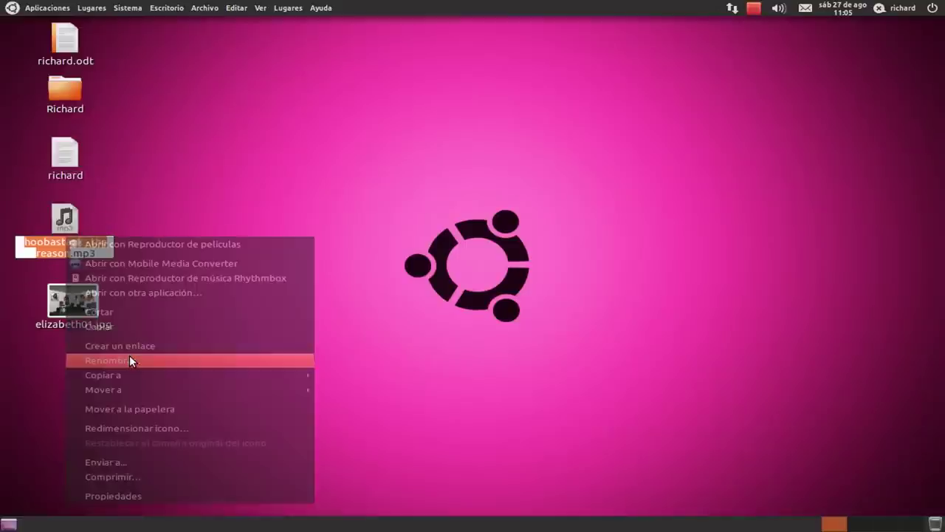
key(Home)
text(.)
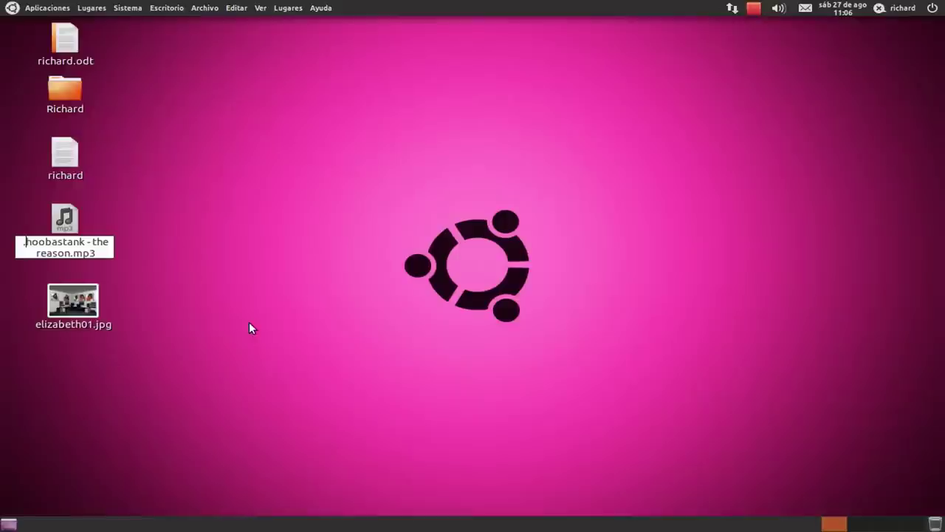
drag(309, 300, 63, 298)
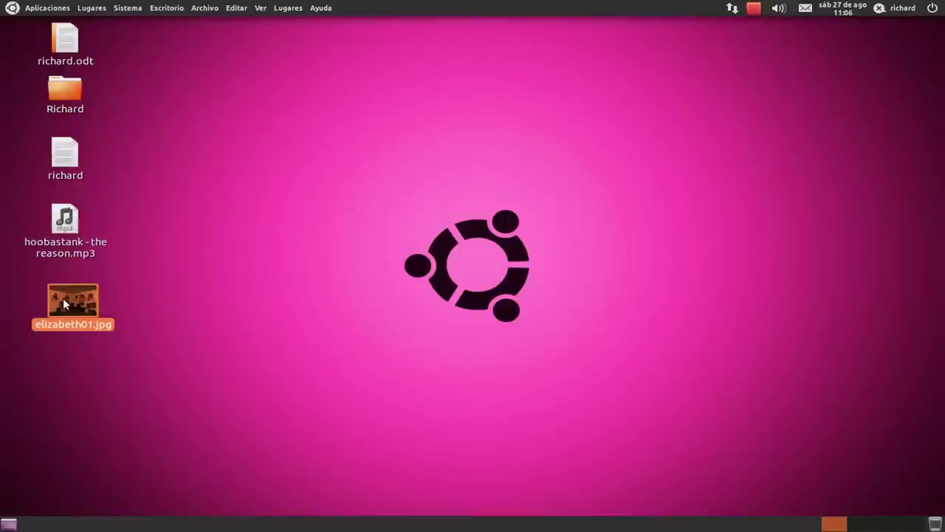
Step: Rename the desktop image elizabeth01.jpg as .elizabeth01.jpg
right_click(63, 297)
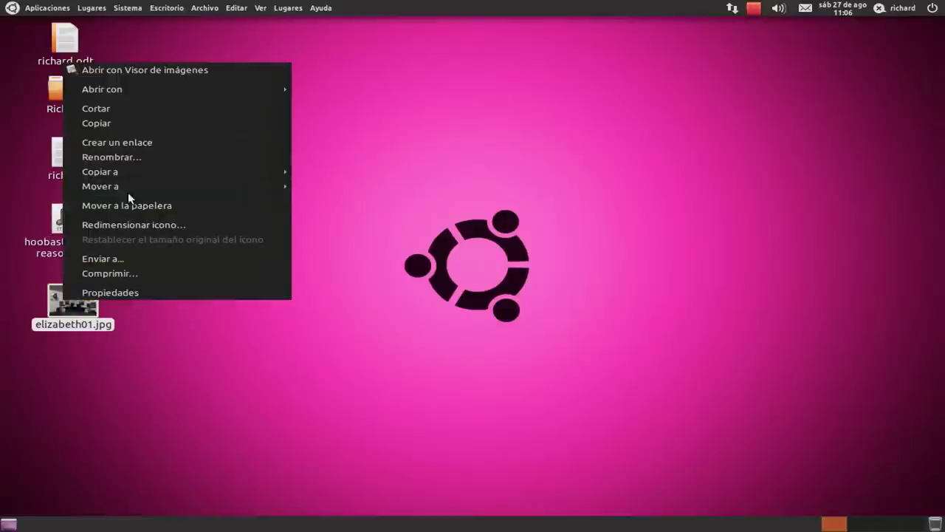
click(119, 151)
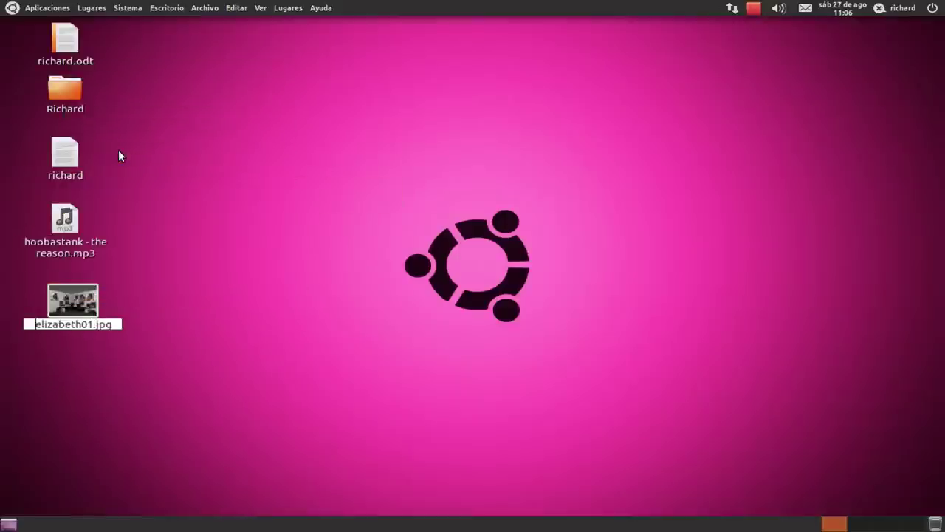
click(225, 143)
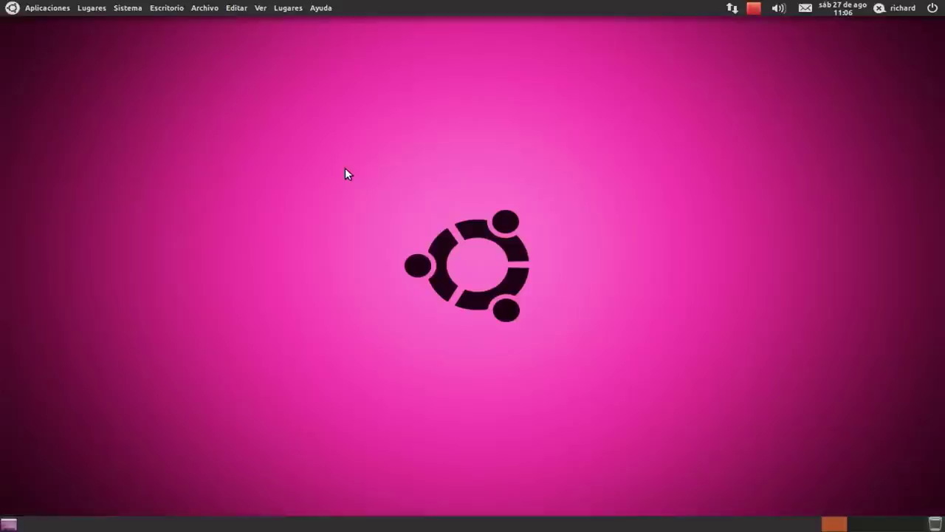
Step: Open the personal folder in the file manager and go to the Escritorio folder
click(293, 9)
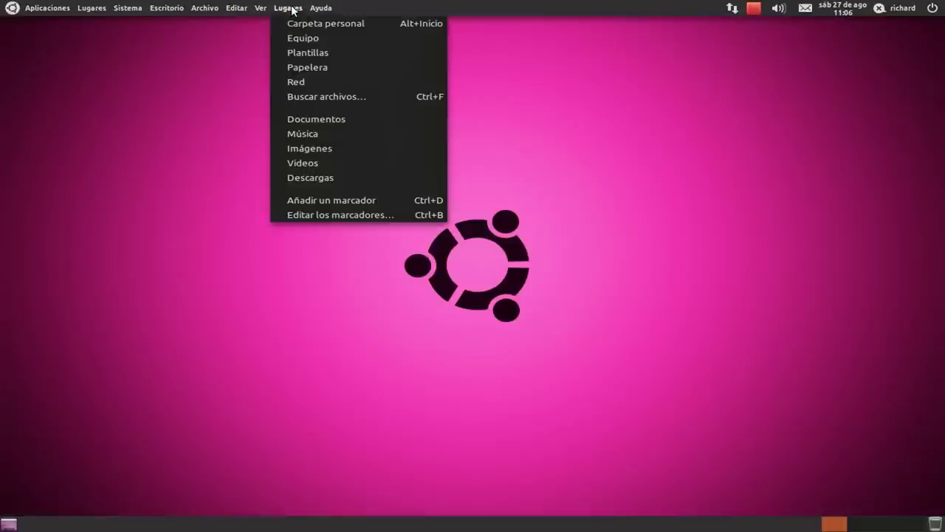
click(289, 23)
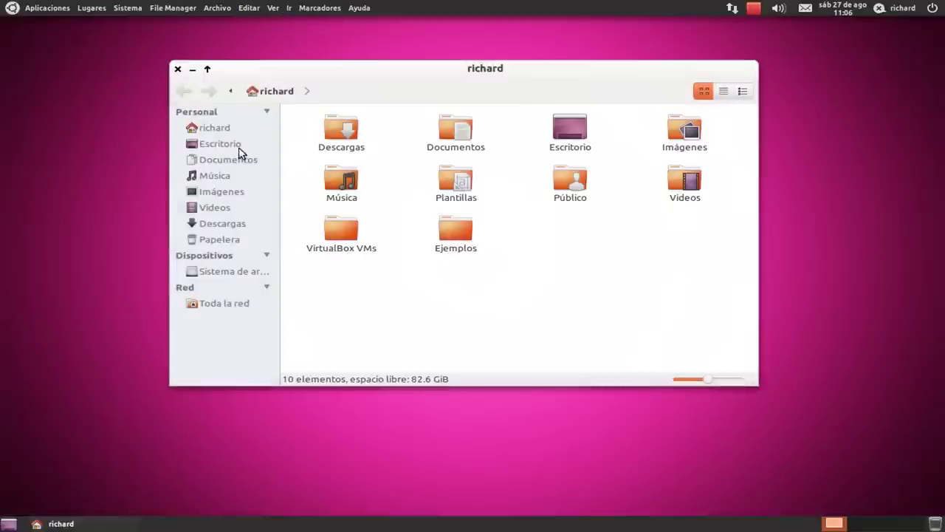
click(237, 145)
click(11, 120)
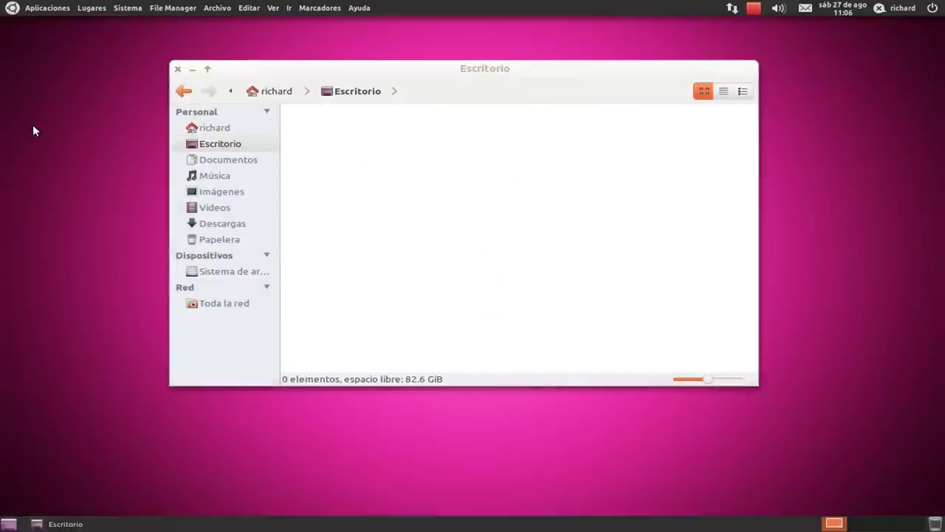
Step: Minimize and restore the Escritorio folder window, and turn on the display of hidden files in it
click(193, 69)
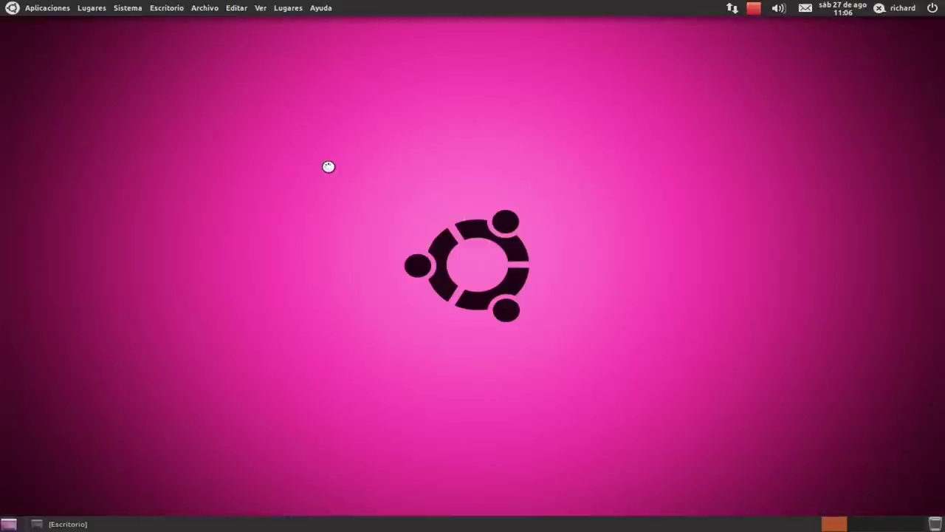
click(89, 524)
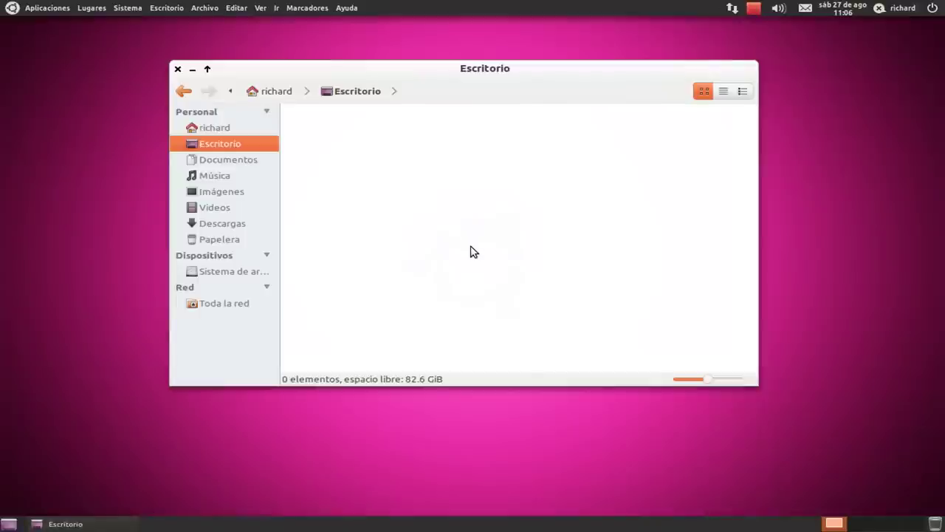
click(472, 248)
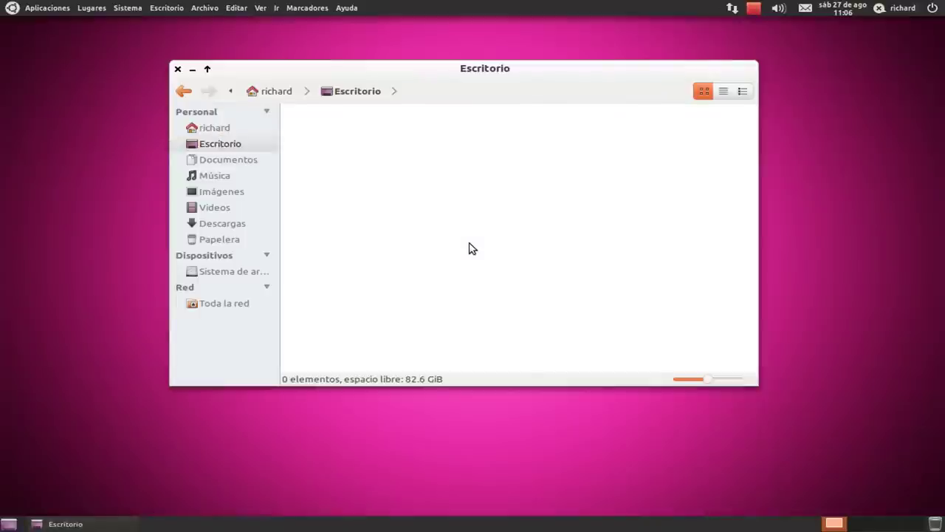
key(ctrl+h)
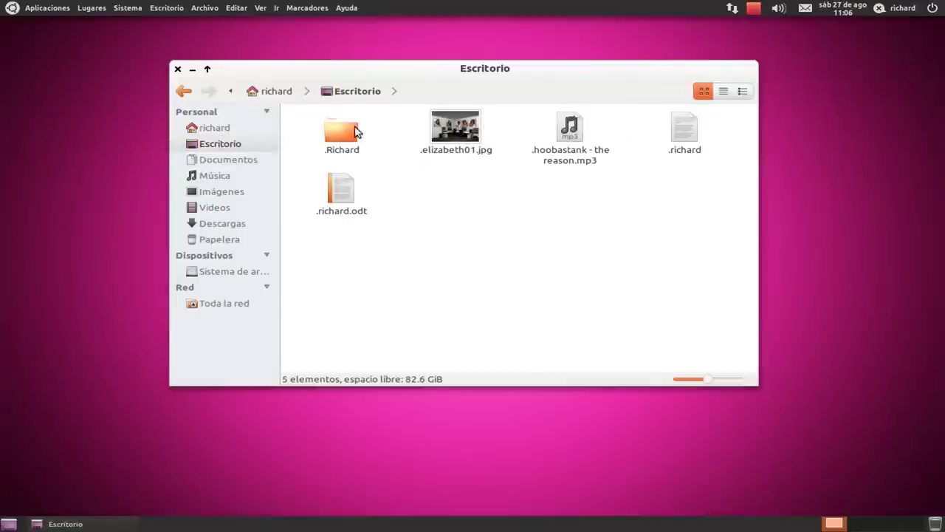
Step: Preview the hidden files .hoobastank - the reason.mp3 and .elizabeth01.jpg, closing each preview
double_click(570, 126)
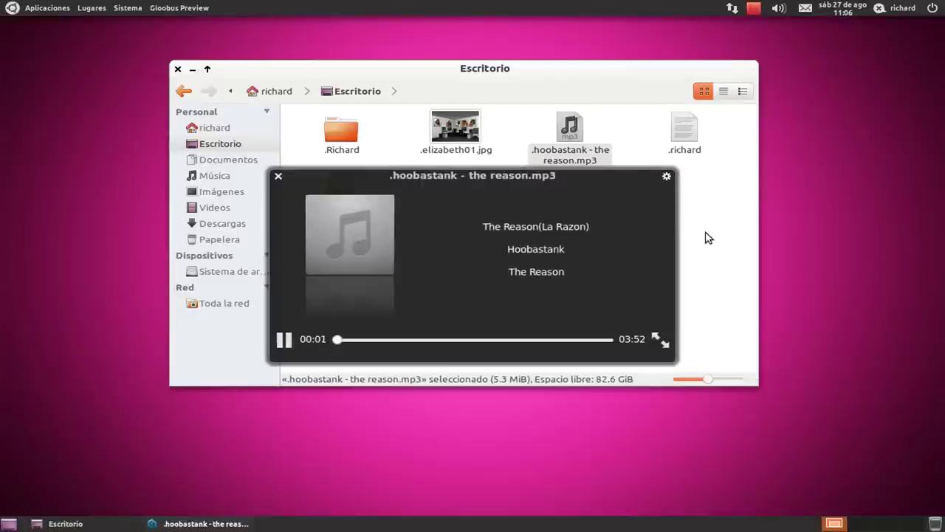
click(277, 176)
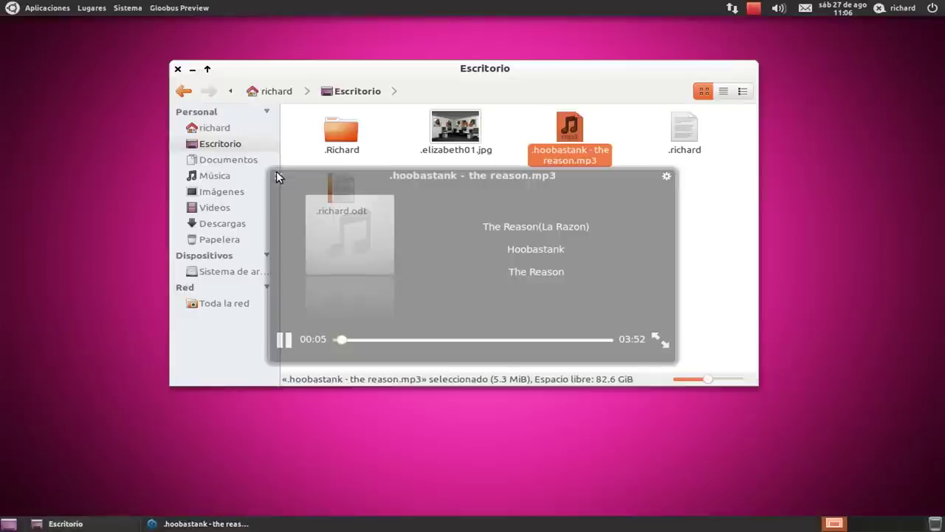
click(465, 154)
key(space)
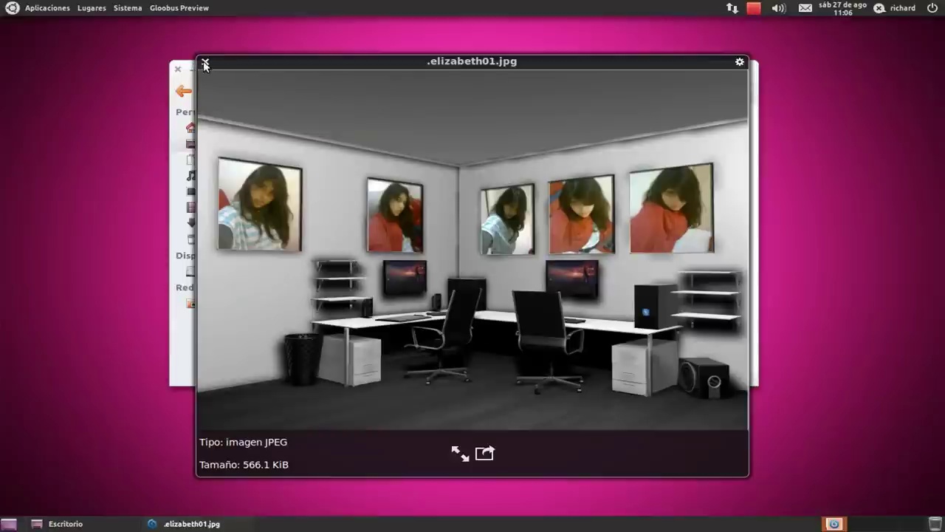
click(206, 63)
Step: Open the hidden .Richard folder and return to Escritorio, and open the document .richard.odt and close it
double_click(331, 137)
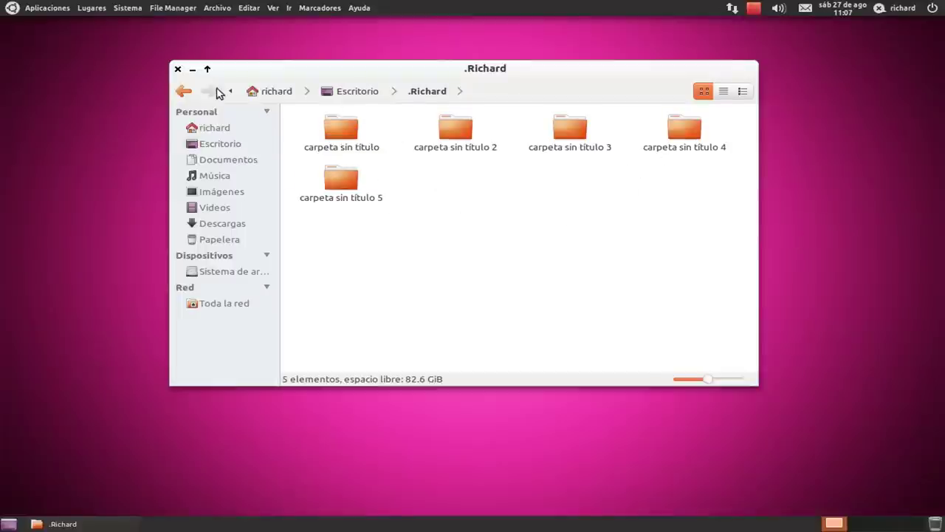
click(186, 91)
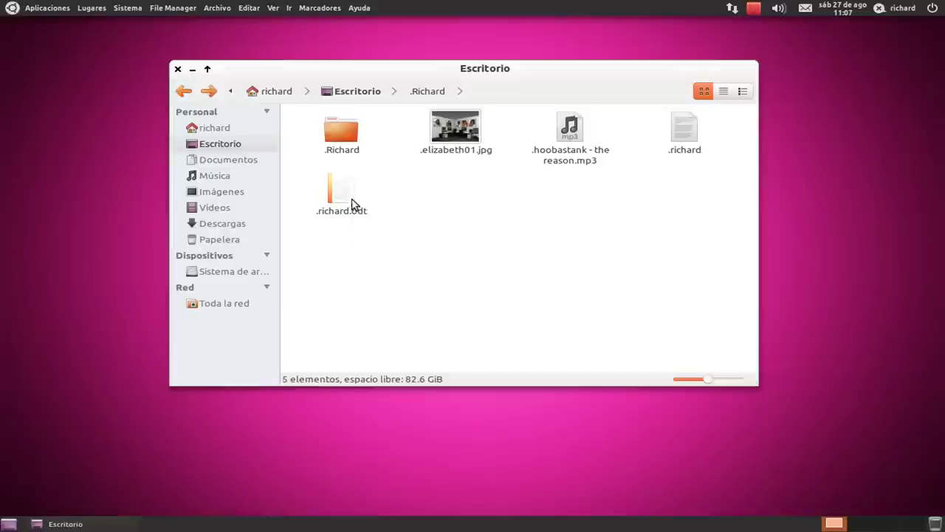
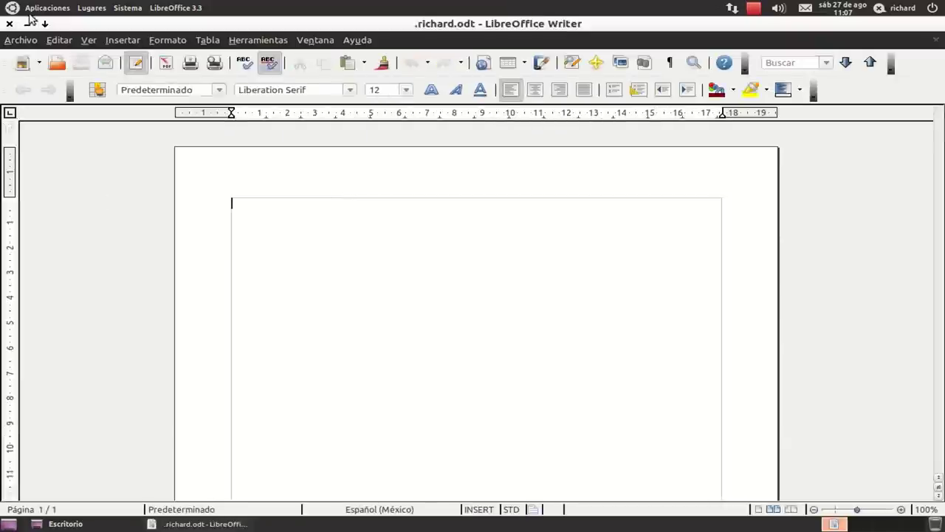
click(8, 24)
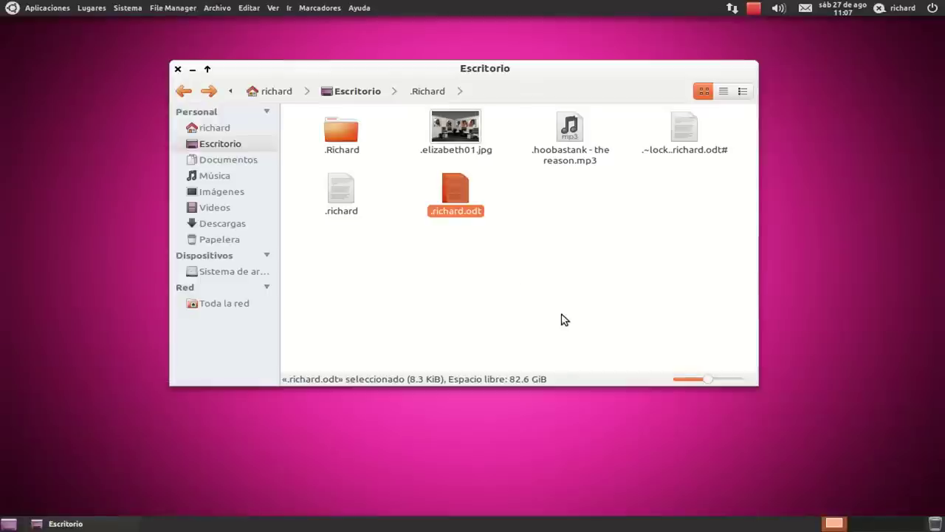
Step: Go back to the personal folder in the file manager and return to the Escritorio folder
click(185, 90)
click(214, 127)
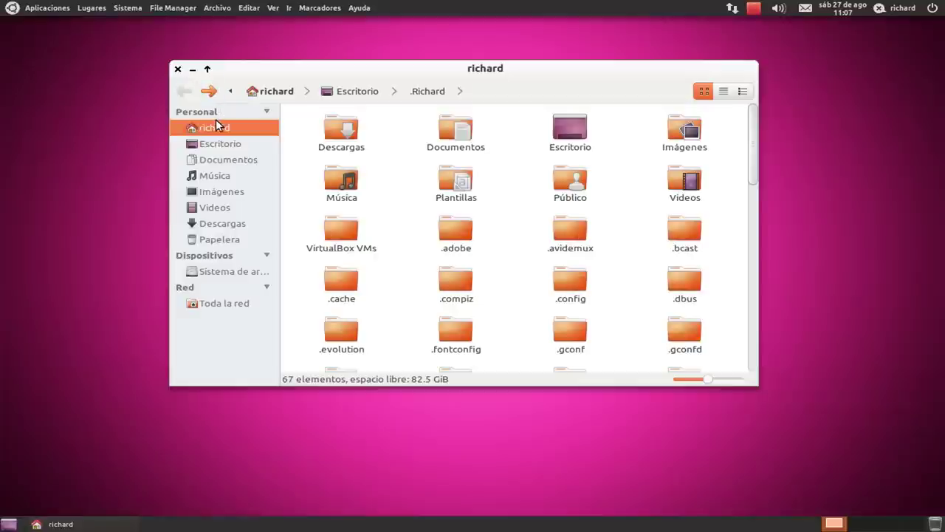
click(210, 144)
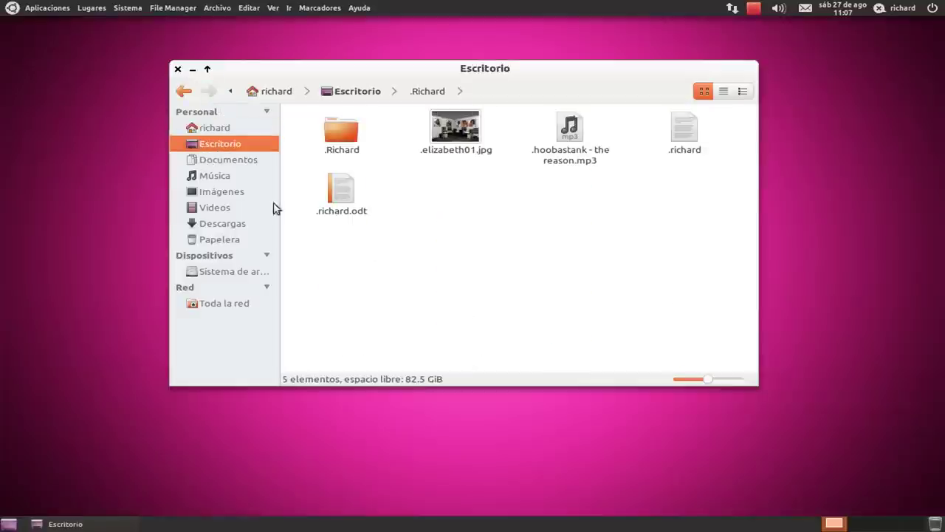
Step: Turn off the display of hidden files in the Escritorio folder and turn it back on
key(ctrl+h)
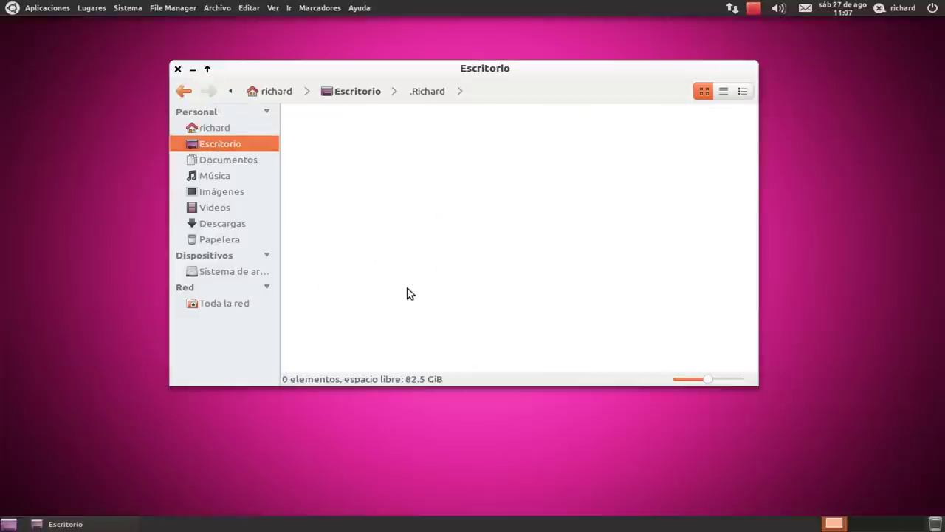
click(273, 8)
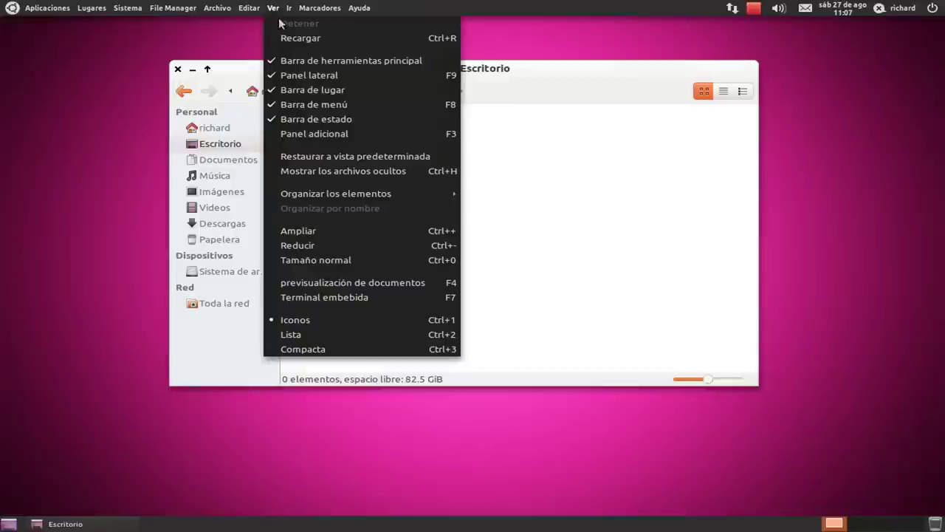
click(355, 170)
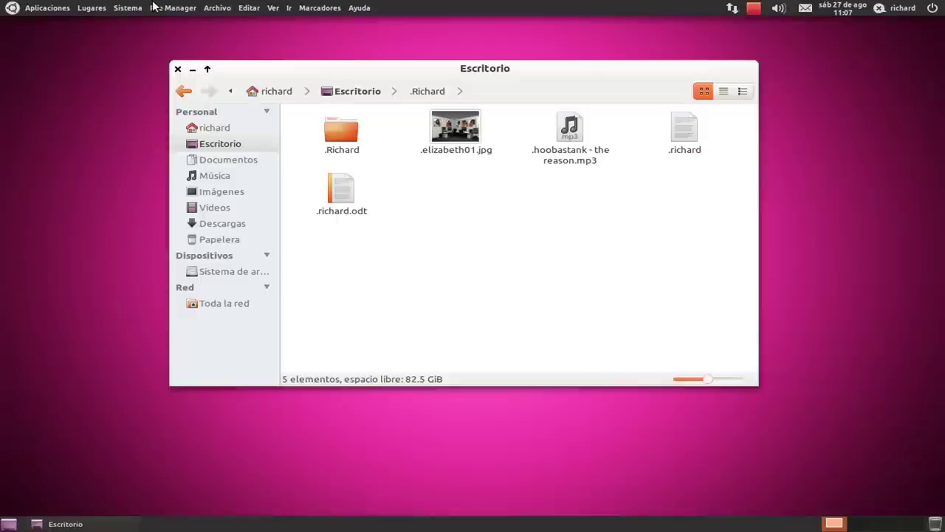
Step: Open the system's keyboard shortcut preferences, look through the sound and desktop shortcuts, and close them
click(128, 7)
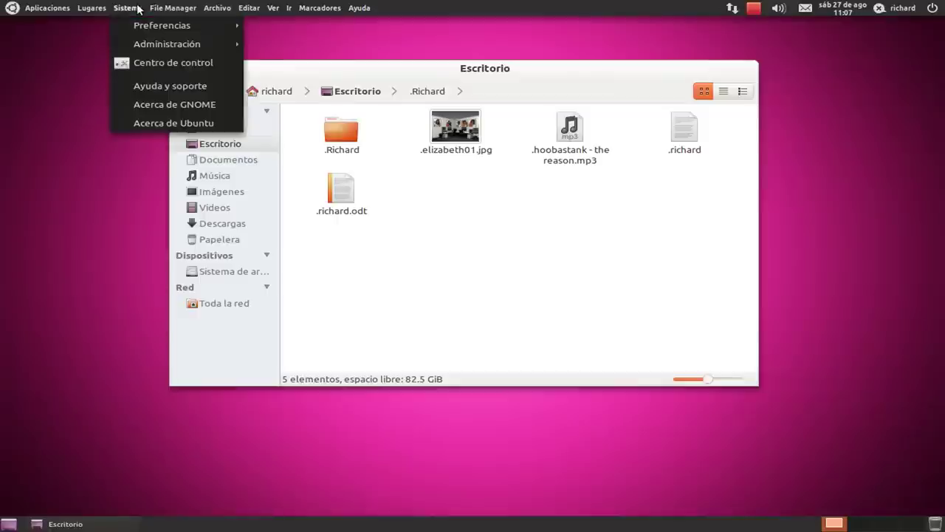
mouse_move(141, 25)
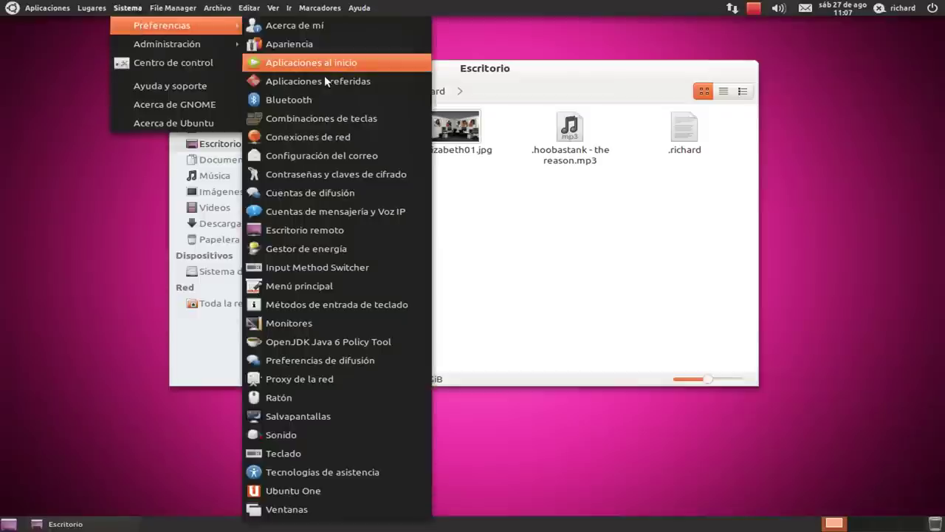
click(399, 116)
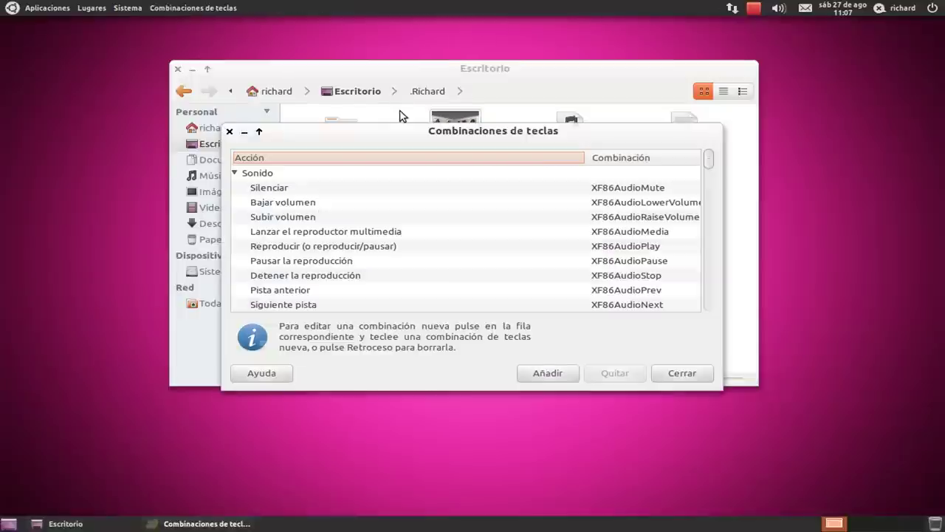
scroll(466, 229, down, 2)
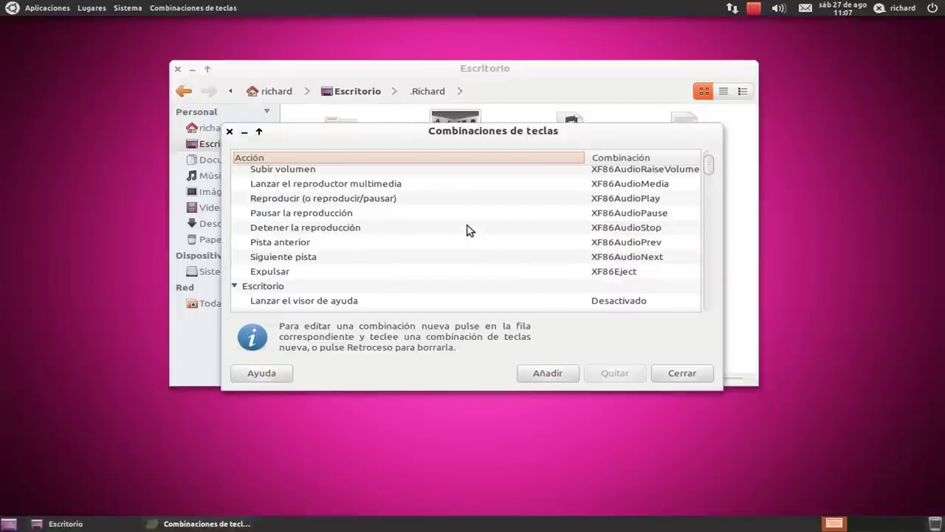
scroll(467, 230, down, 5)
scroll(467, 230, up, 3)
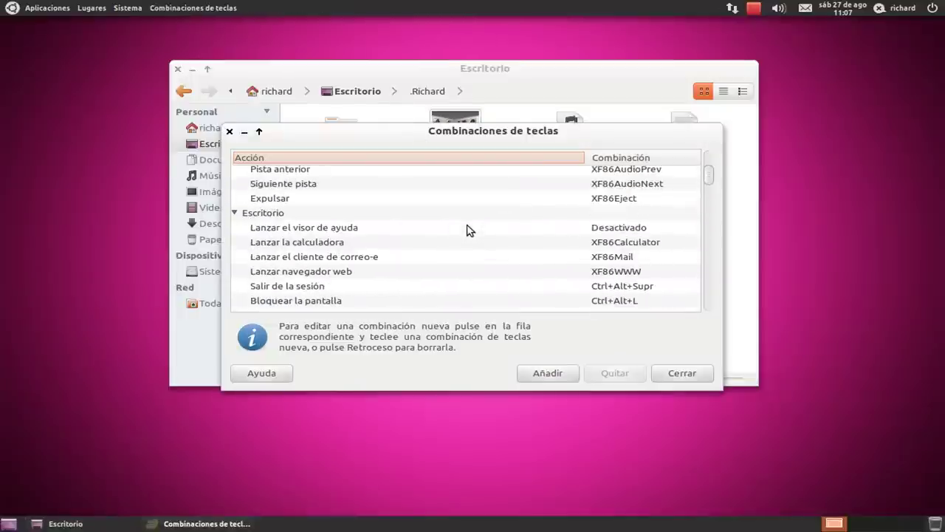
click(226, 131)
Step: Move the Escritorio window slightly lower, turn off the display of hidden files in it, and close the window
drag(306, 68, 327, 70)
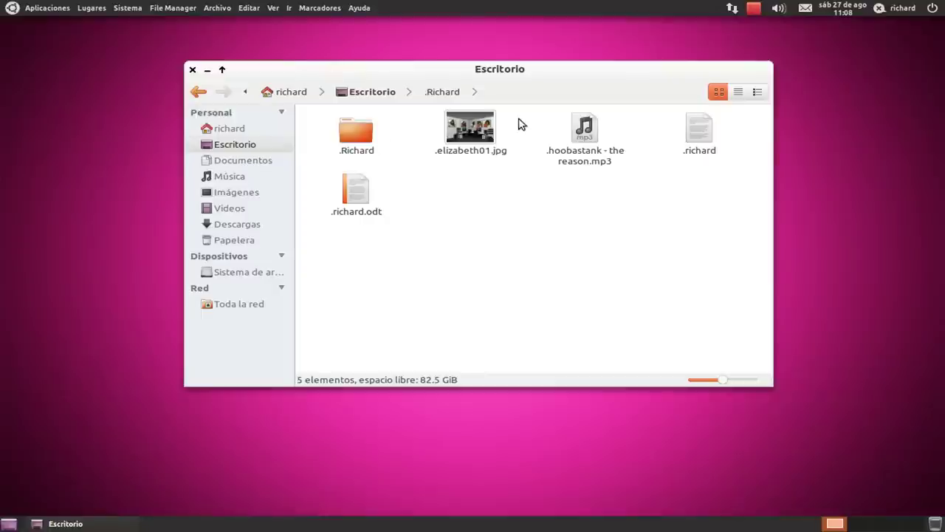
drag(507, 70, 497, 99)
key(ctrl+h)
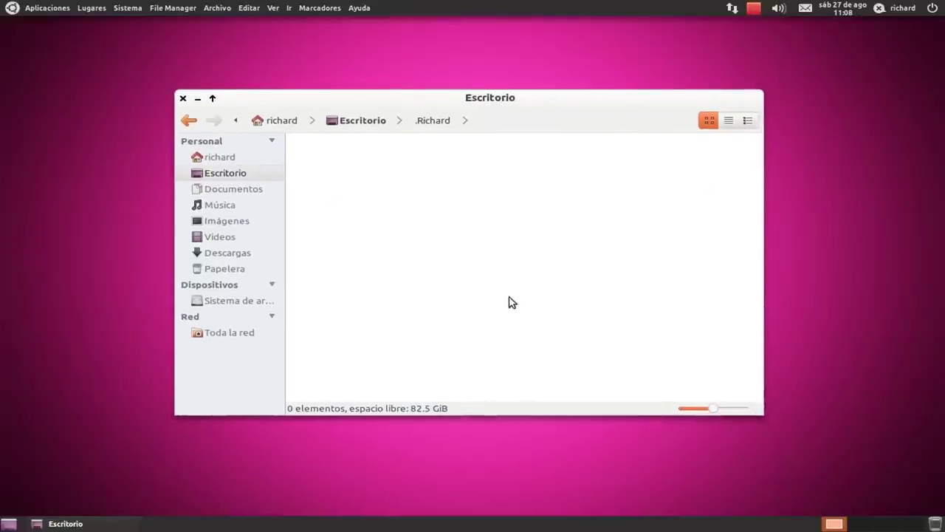
click(183, 98)
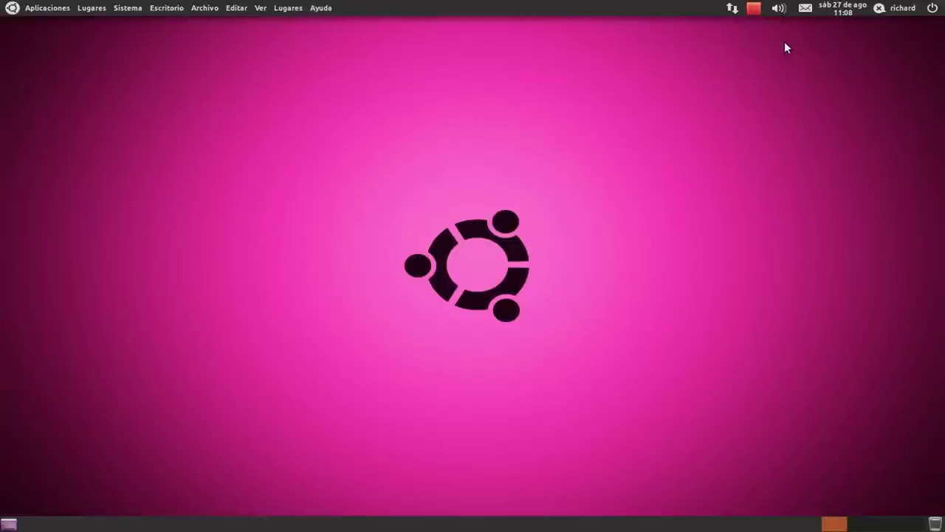
click(751, 9)
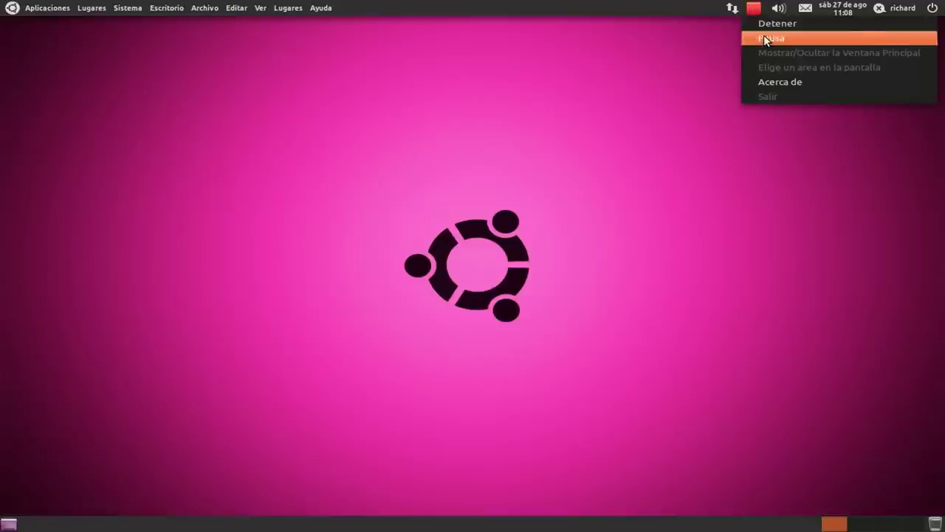